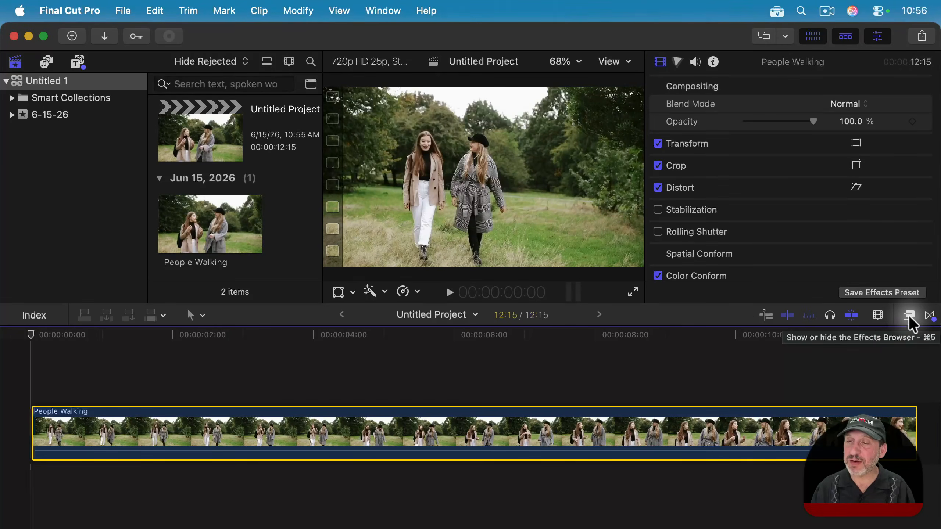
Step: Apply the Gaussian blur effect to the People Walking clip in the timeline
{"action": "left_click", "coordinate": [909, 315]}
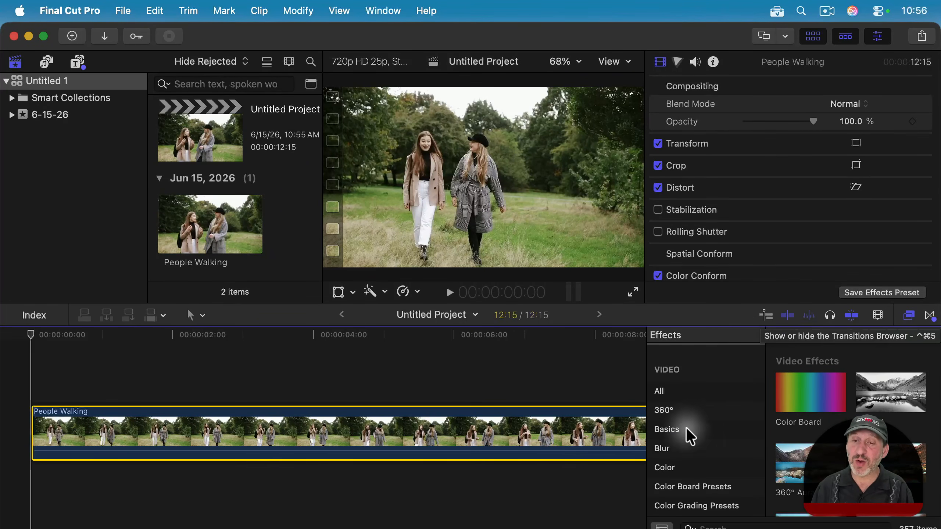
{"action": "left_click", "coordinate": [672, 449]}
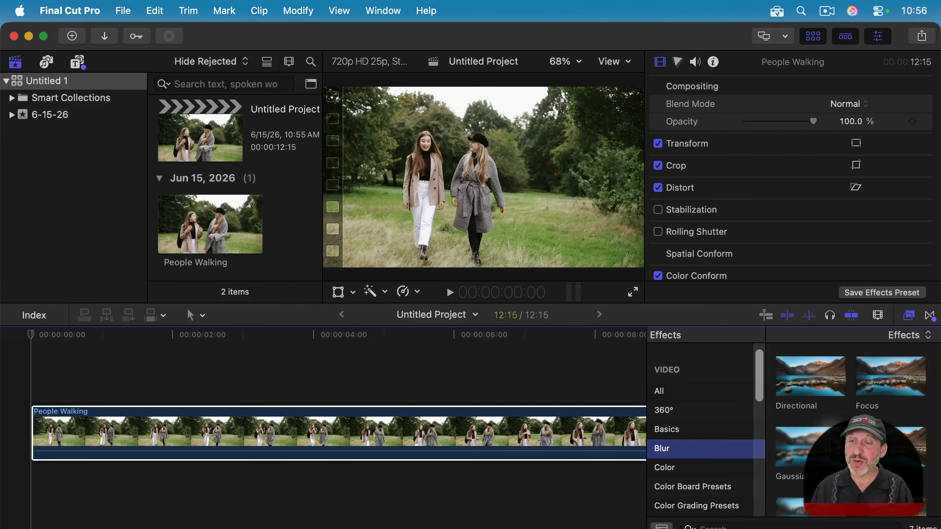
{"action": "left_click", "coordinate": [813, 456]}
{"action": "left_click_drag", "start_coordinate": [816, 458], "coordinate": [452, 431]}
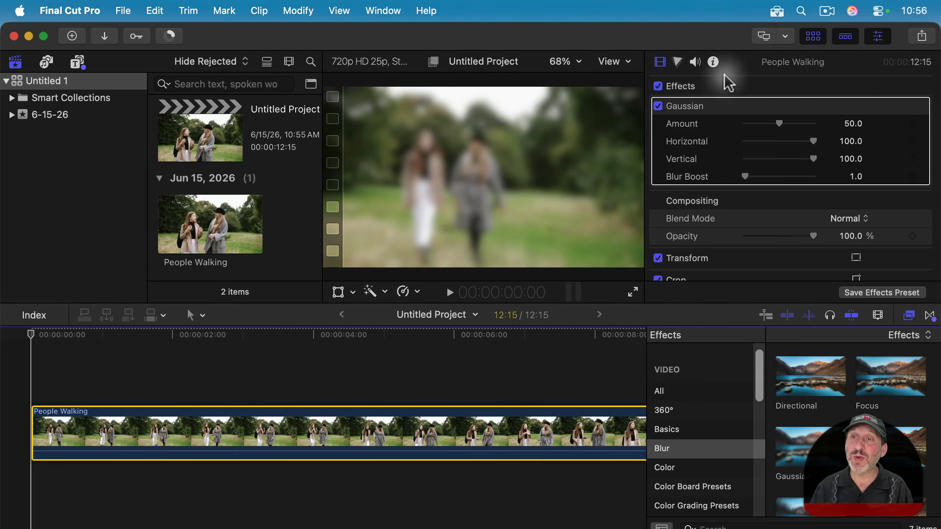
Step: Review the clip's colour, audio, info and video settings, and compare the picture with the Gaussian effect off and on
{"action": "left_click", "coordinate": [679, 63]}
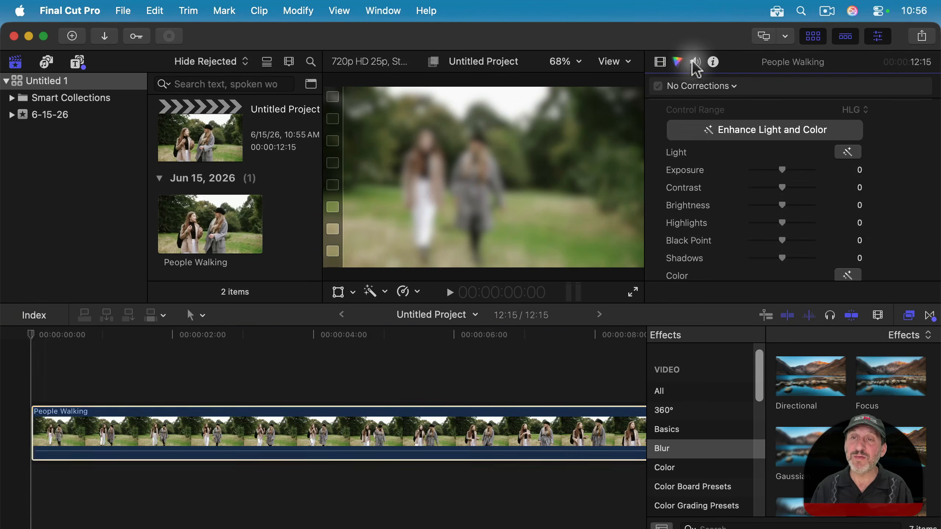
{"action": "left_click", "coordinate": [695, 62]}
{"action": "left_click", "coordinate": [713, 61]}
{"action": "left_click", "coordinate": [659, 62]}
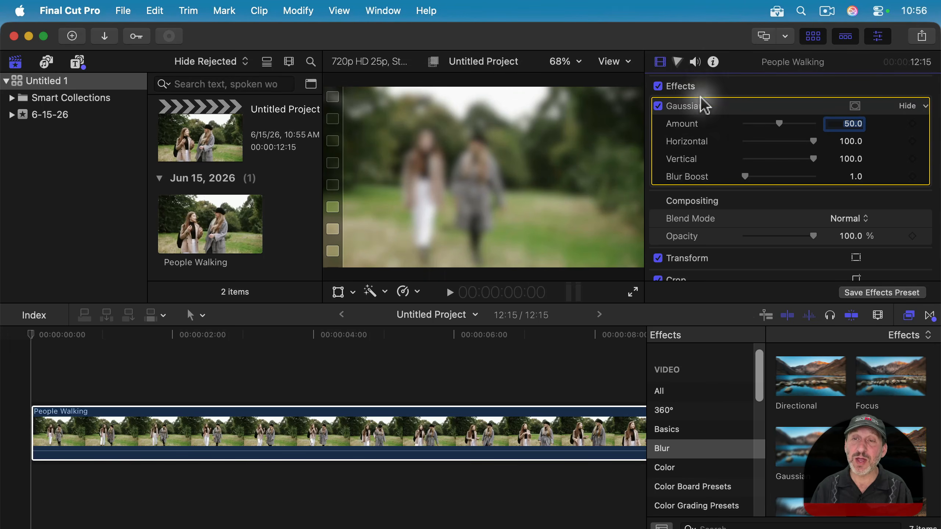
{"action": "scroll", "coordinate": [702, 231], "scroll_direction": "down", "scroll_amount": 5}
{"action": "scroll", "coordinate": [700, 226], "scroll_direction": "down", "scroll_amount": 2}
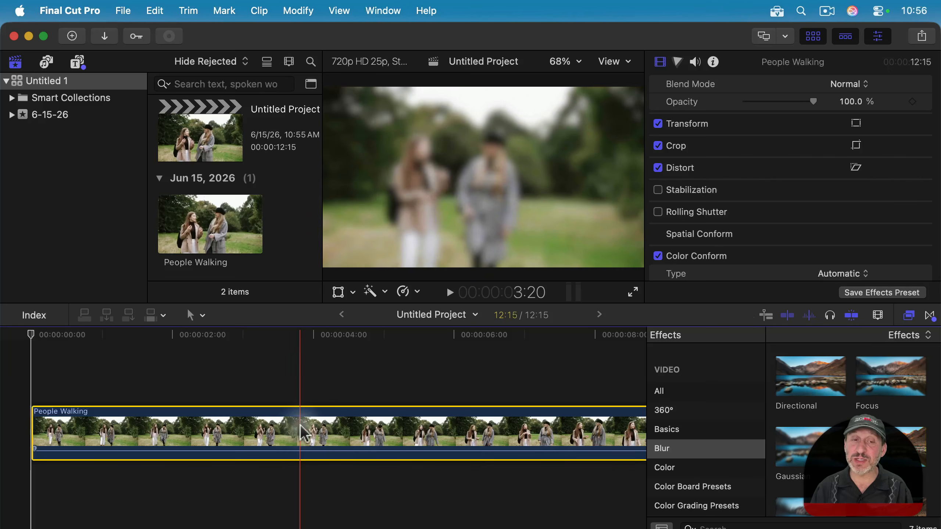
{"action": "scroll", "coordinate": [710, 143], "scroll_direction": "up", "scroll_amount": 5}
{"action": "scroll", "coordinate": [678, 234], "scroll_direction": "down", "scroll_amount": 1}
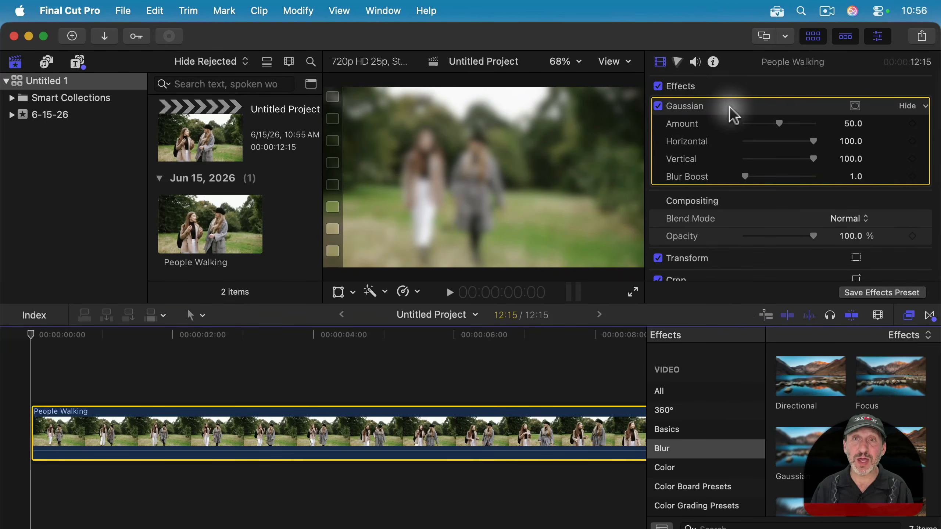
{"action": "left_click", "coordinate": [658, 106]}
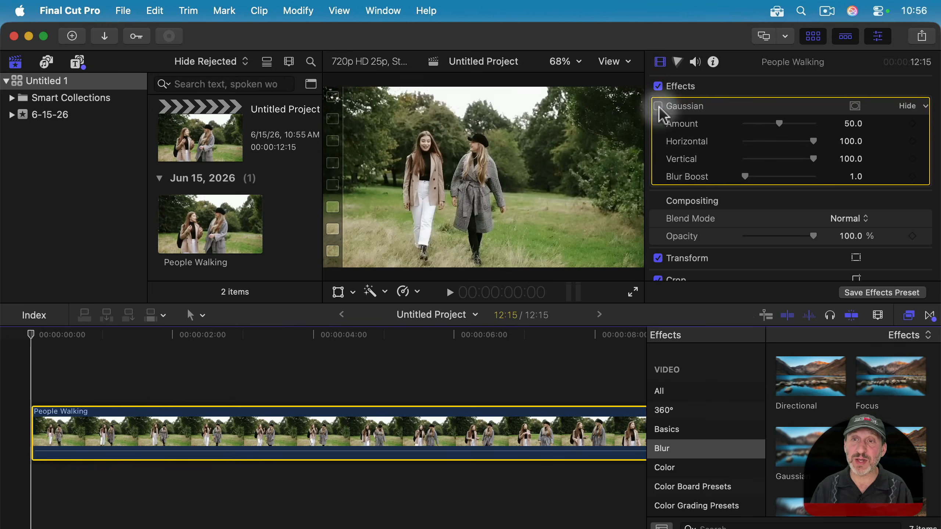
{"action": "left_click", "coordinate": [658, 106]}
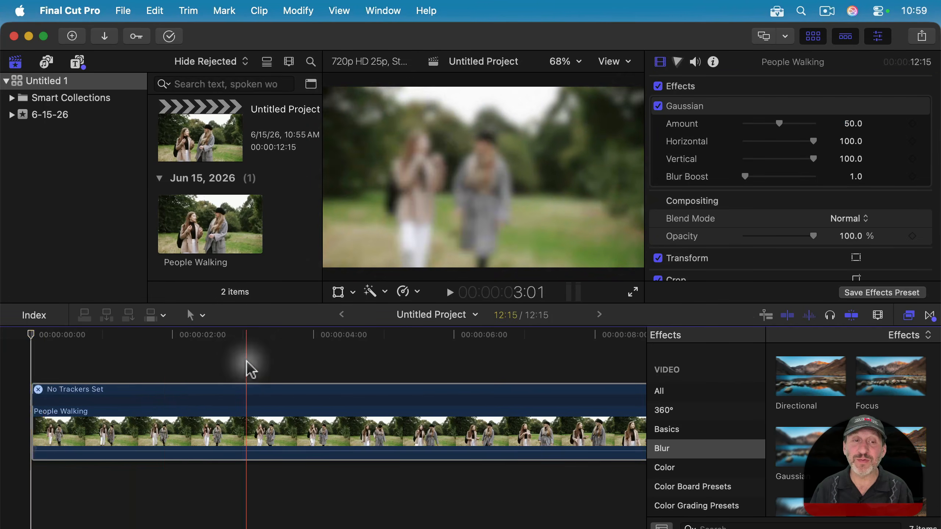
Step: Add a shape mask to the Gaussian effect with the playhead at 5:03
{"action": "left_click", "coordinate": [393, 339]}
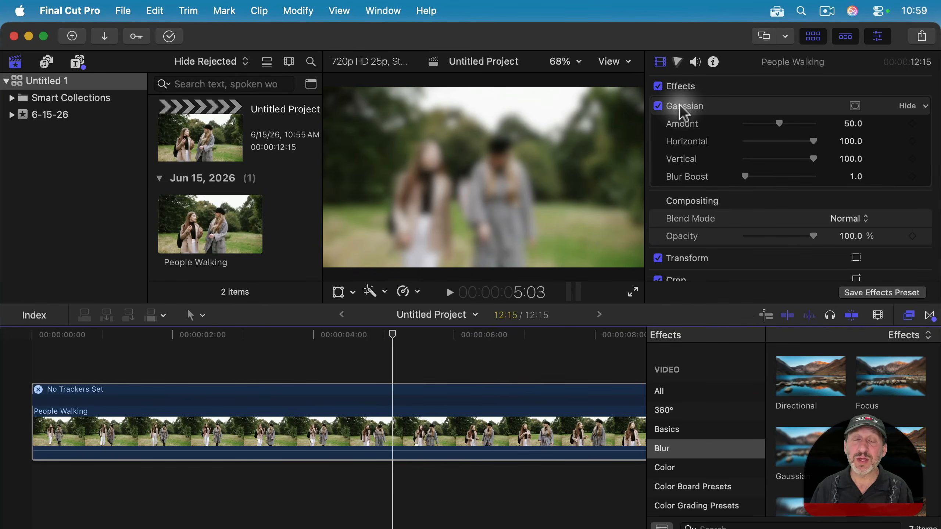
{"action": "left_click", "coordinate": [854, 106]}
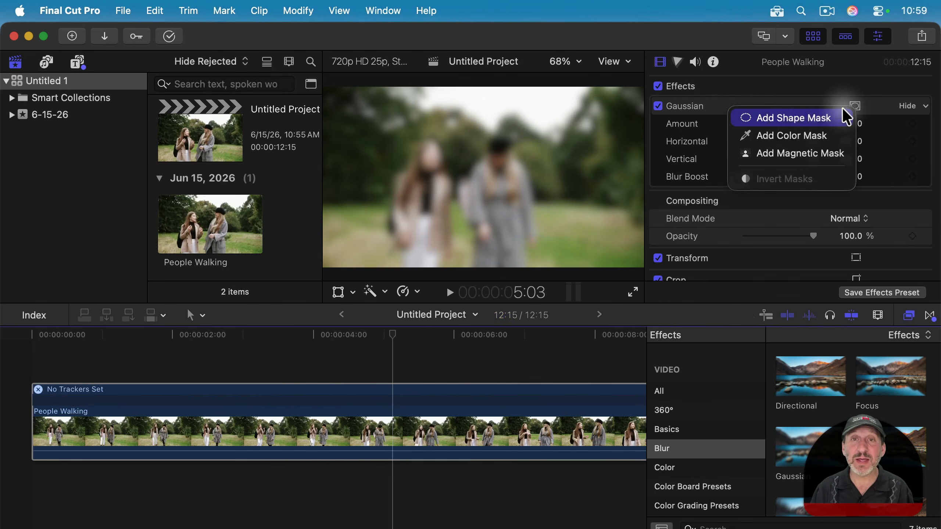
{"action": "left_click", "coordinate": [805, 118]}
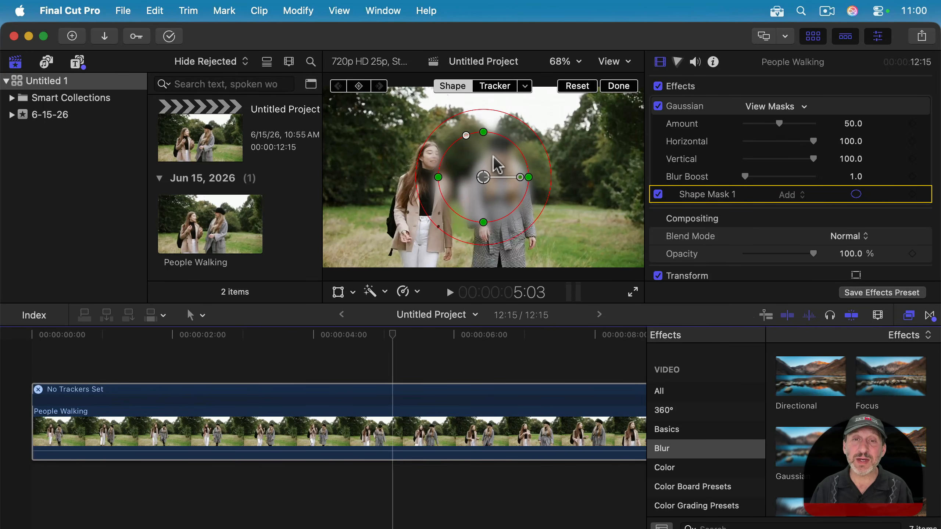
Step: Move the shape mask over the head of the woman in the hat, shrink it to head size and tighten its feather
{"action": "left_click_drag", "start_coordinate": [497, 168], "coordinate": [508, 142]}
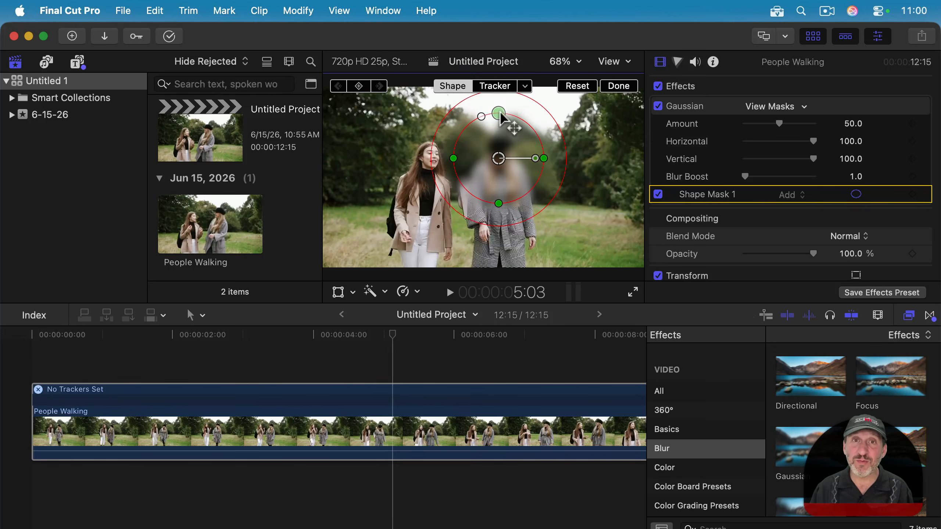
{"action": "left_click_drag", "start_coordinate": [503, 118], "coordinate": [503, 145]}
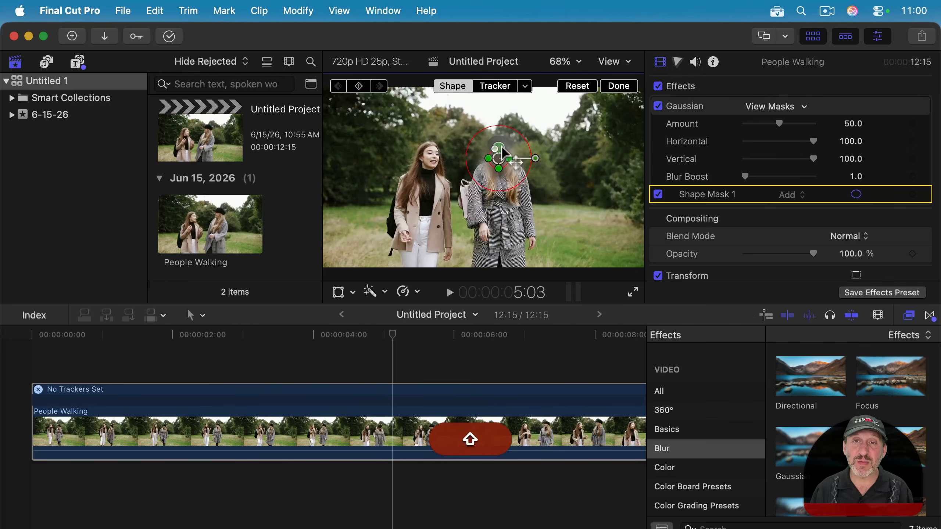
{"action": "left_click_drag", "start_coordinate": [503, 148], "coordinate": [501, 143]}
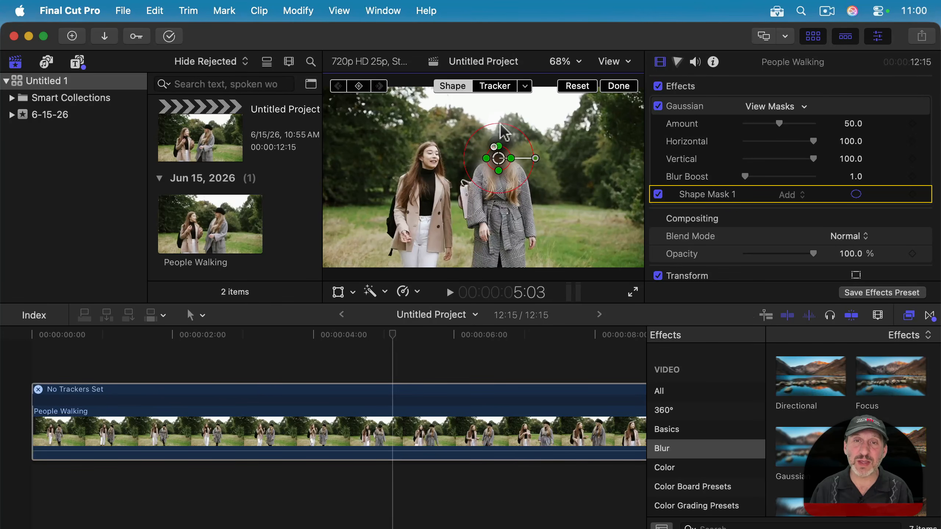
{"action": "left_click_drag", "start_coordinate": [501, 123], "coordinate": [500, 129]}
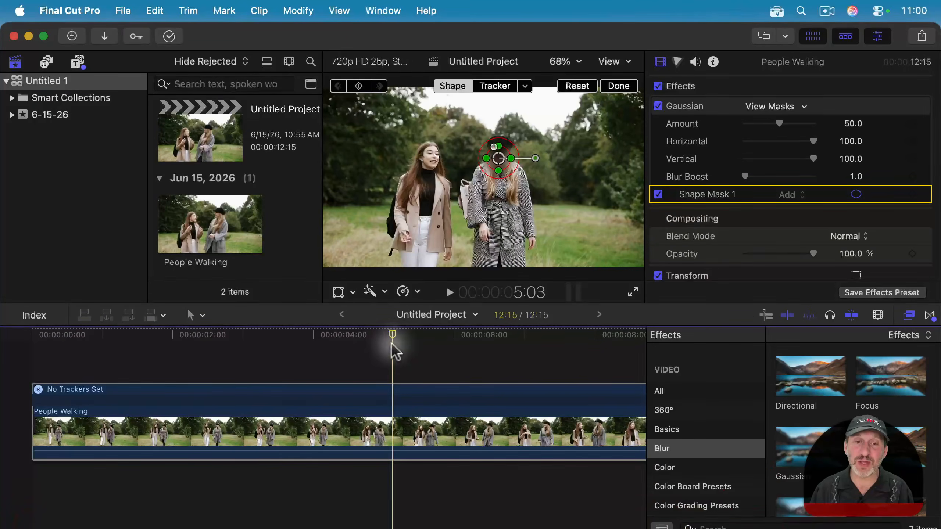
Step: Track the shape mask across the People Walking clip with the object tracker and review the analyzed range
{"action": "left_click", "coordinate": [489, 86]}
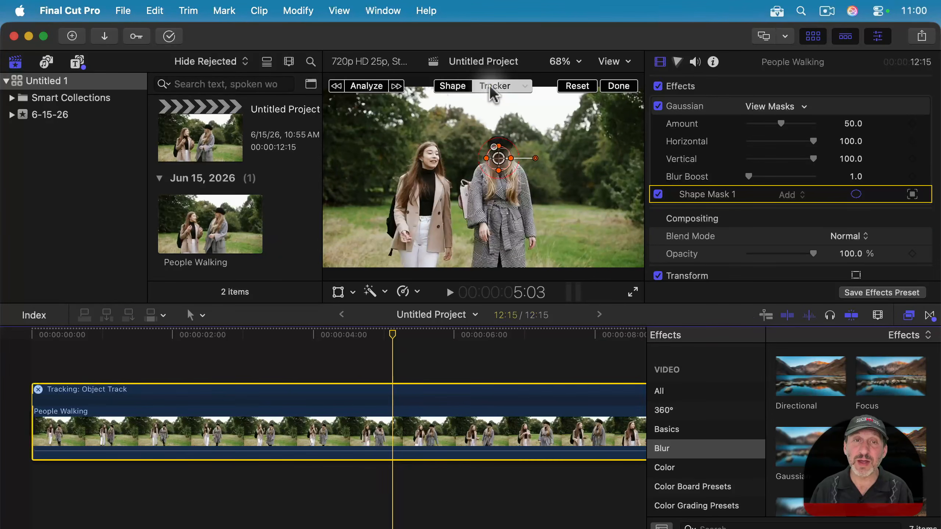
{"action": "left_click", "coordinate": [366, 86]}
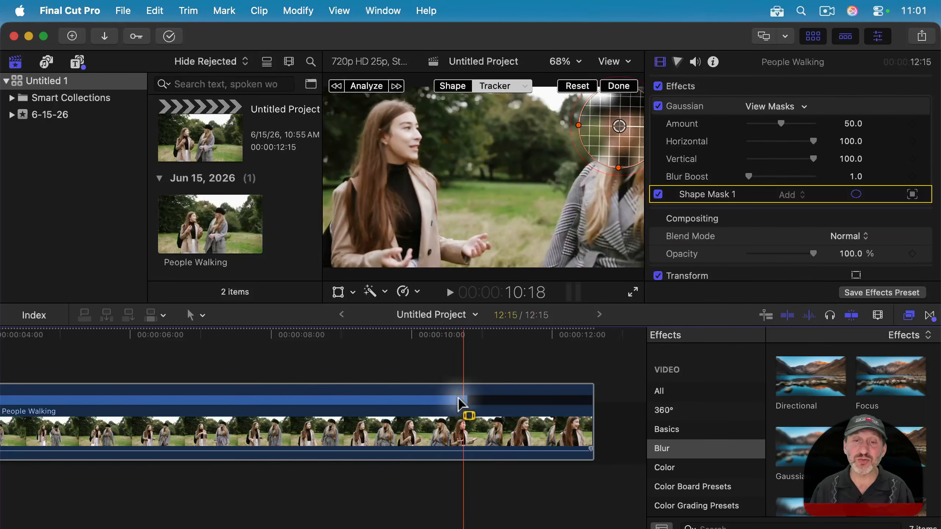
{"action": "scroll", "coordinate": [475, 407], "scroll_direction": "left", "scroll_amount": 10}
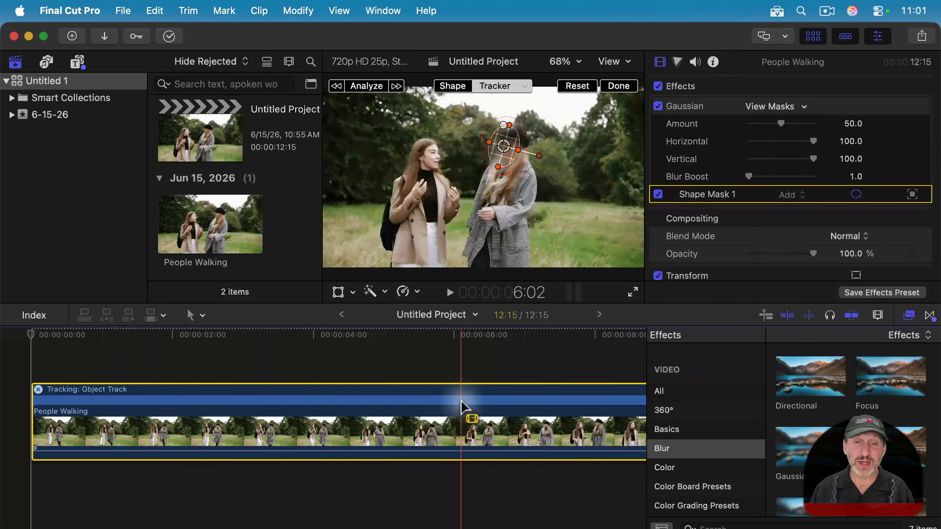
{"action": "scroll", "coordinate": [461, 399], "scroll_direction": "right", "scroll_amount": 8}
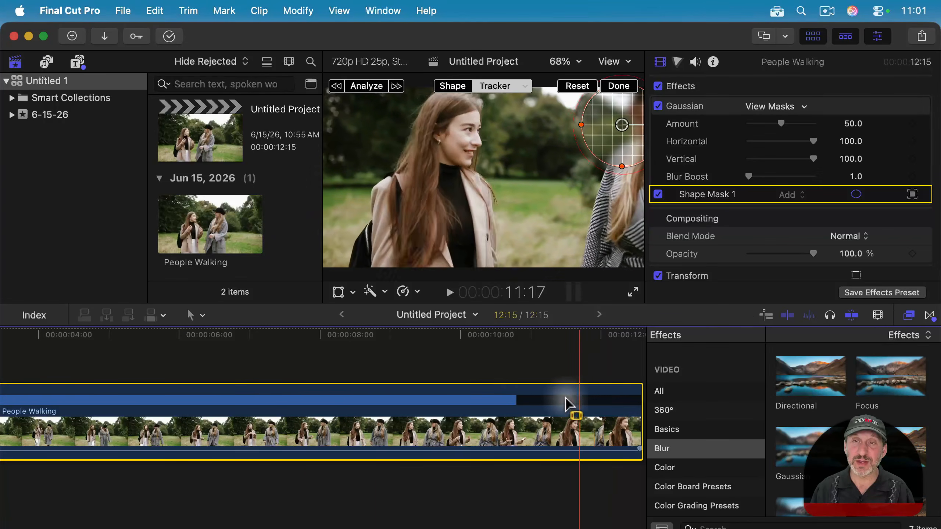
{"action": "scroll", "coordinate": [115, 407], "scroll_direction": "left", "scroll_amount": 6}
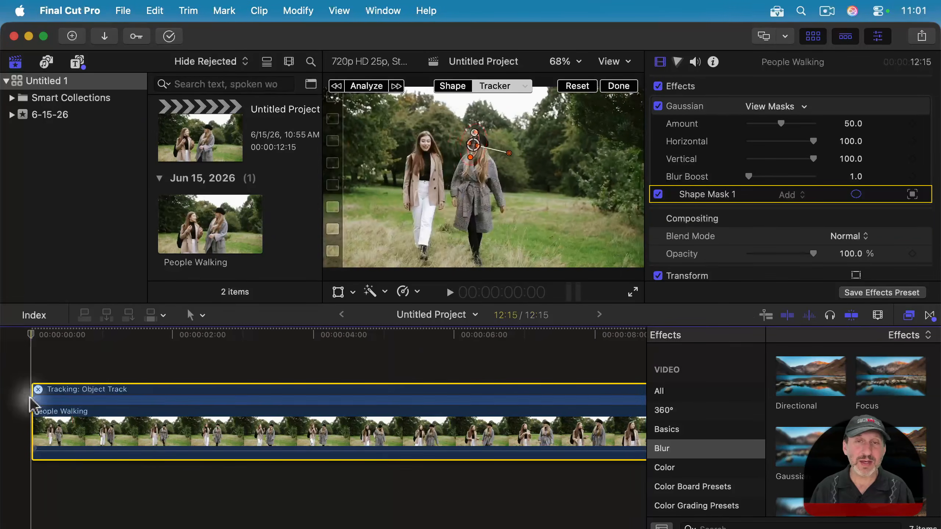
Step: Nudge the tracked mask onto the woman's face at 2:21 and check its position at other frames
{"action": "left_click", "coordinate": [234, 363]}
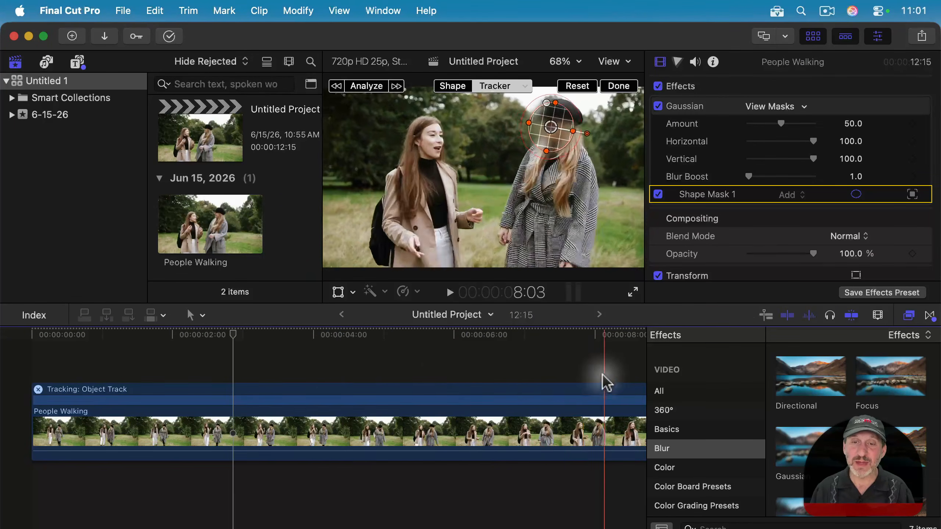
{"action": "left_click", "coordinate": [331, 401]}
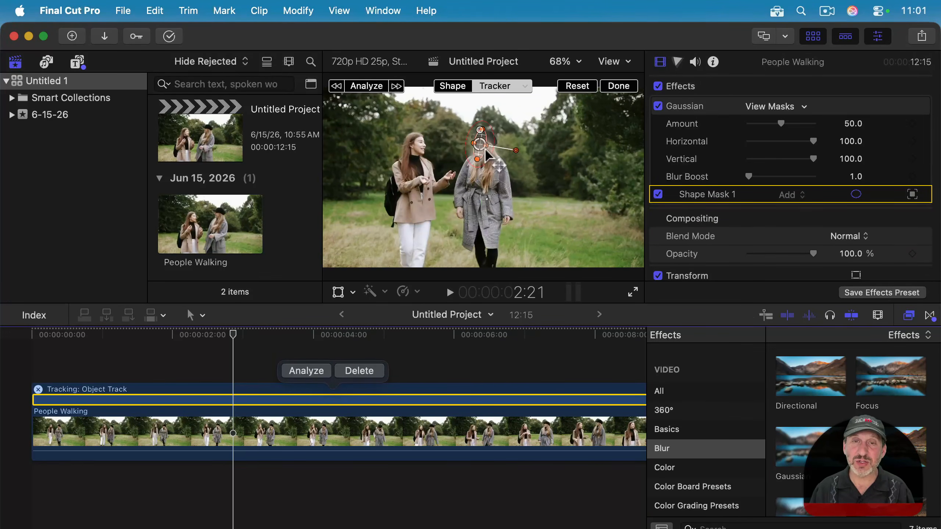
{"action": "left_click_drag", "start_coordinate": [487, 145], "coordinate": [492, 147]}
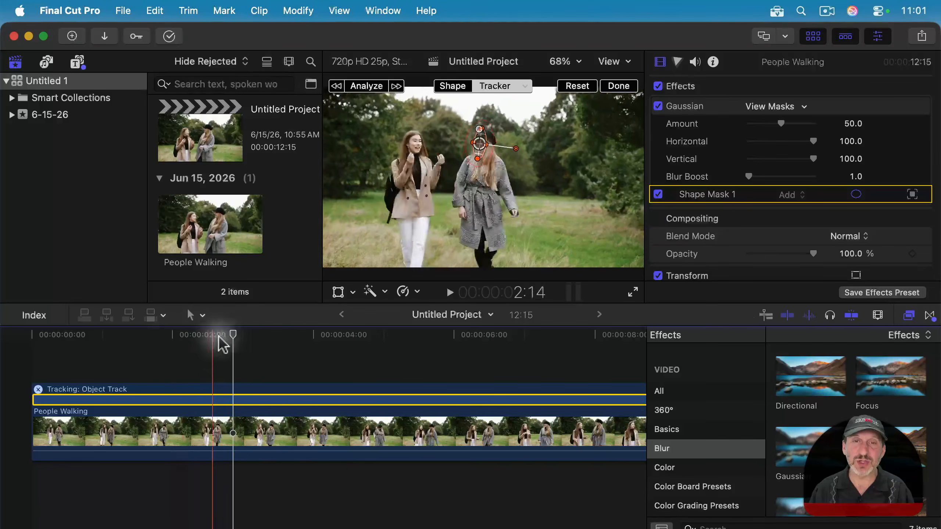
{"action": "left_click", "coordinate": [341, 337]}
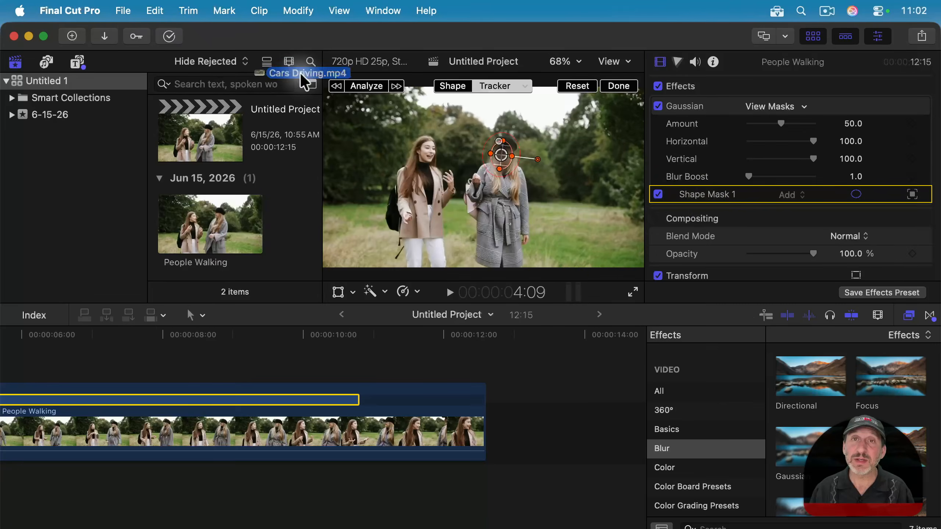
Step: Add Cars Driving.mp4 to the timeline directly after the People Walking clip
{"action": "left_click_drag", "start_coordinate": [259, 82], "coordinate": [517, 428]}
{"action": "scroll", "coordinate": [518, 426], "scroll_direction": "right", "scroll_amount": 5}
{"action": "scroll", "coordinate": [513, 418], "scroll_direction": "right", "scroll_amount": 1}
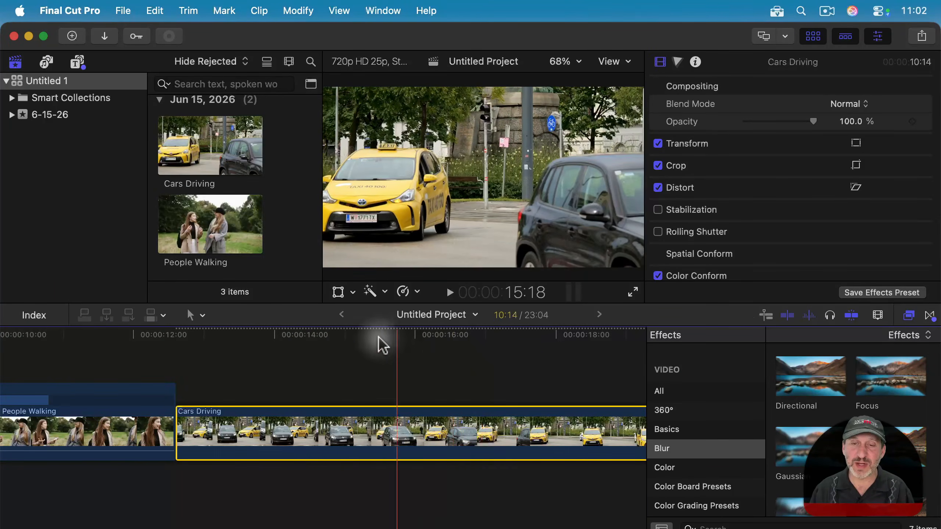
Step: Apply the Pixellate effect from the Stylize category to the Cars Driving clip, with the playhead at 14:11
{"action": "left_click", "coordinate": [306, 339]}
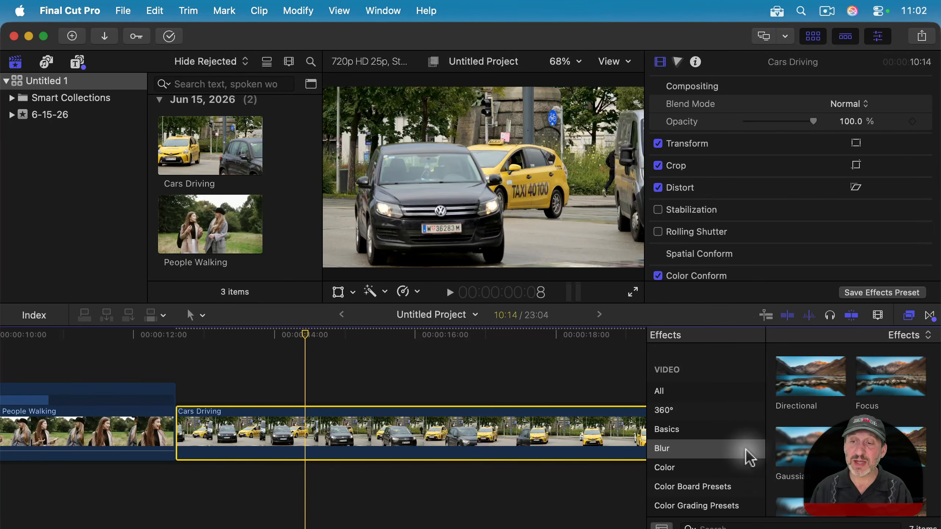
{"action": "scroll", "coordinate": [726, 453], "scroll_direction": "down", "scroll_amount": 10}
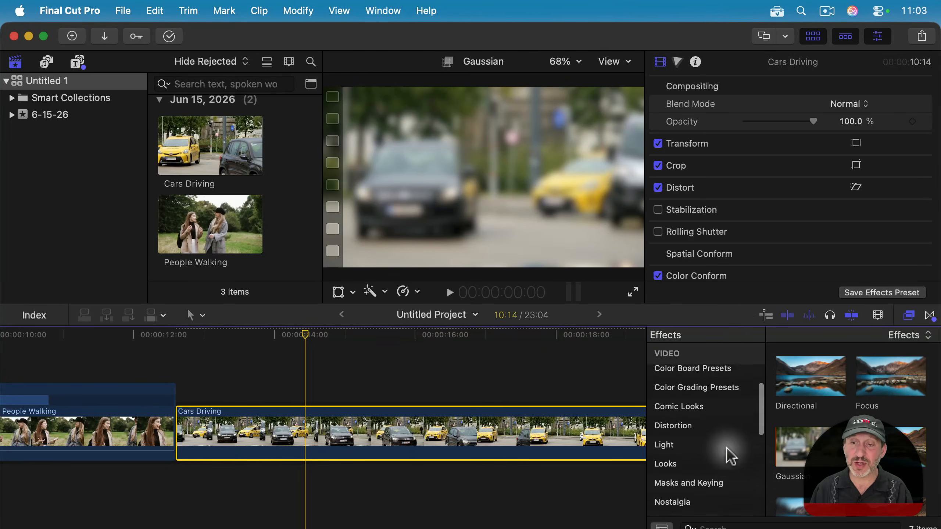
{"action": "left_click", "coordinate": [669, 399]}
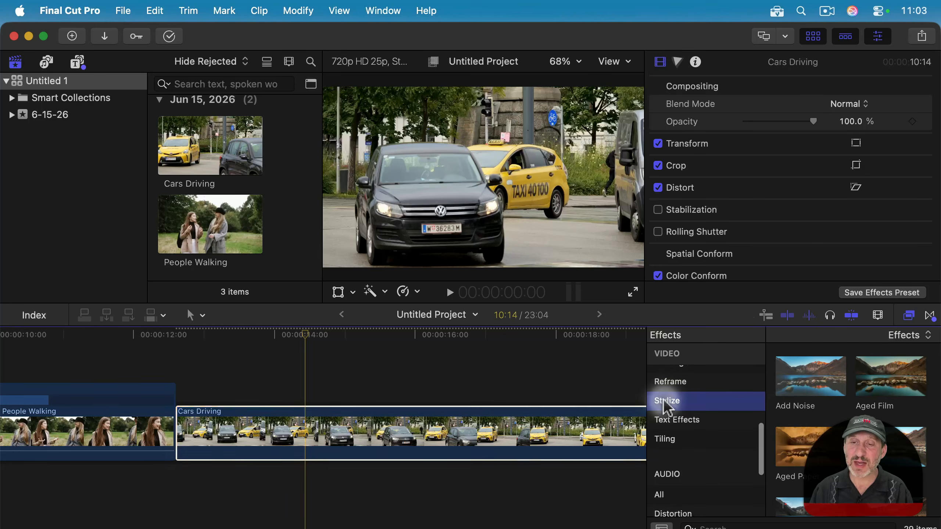
{"action": "scroll", "coordinate": [811, 426], "scroll_direction": "down", "scroll_amount": 3}
{"action": "scroll", "coordinate": [812, 443], "scroll_direction": "down", "scroll_amount": 8}
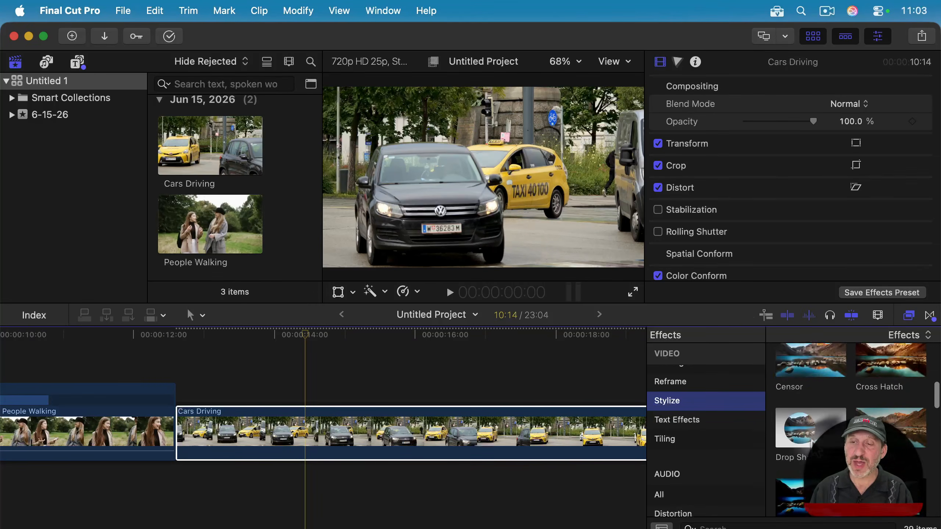
{"action": "scroll", "coordinate": [813, 444], "scroll_direction": "down", "scroll_amount": 5}
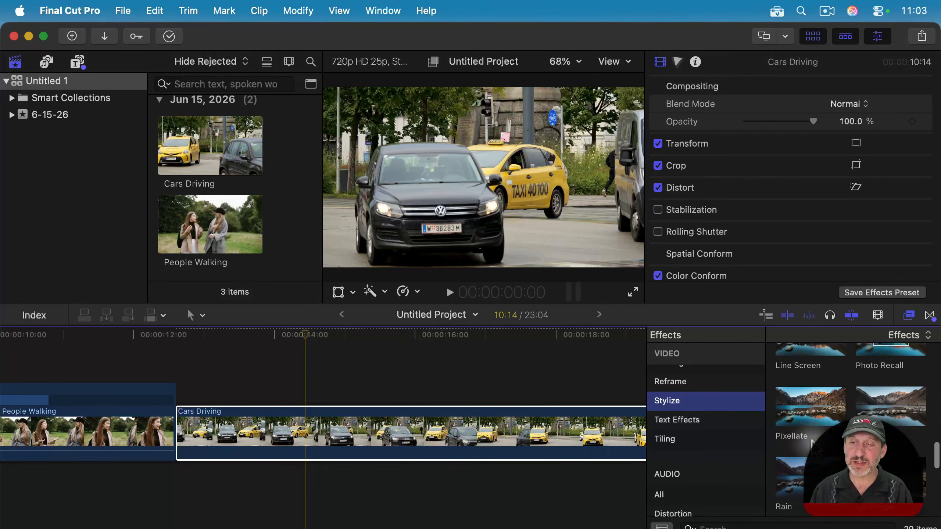
{"action": "left_click_drag", "start_coordinate": [809, 386], "coordinate": [407, 426]}
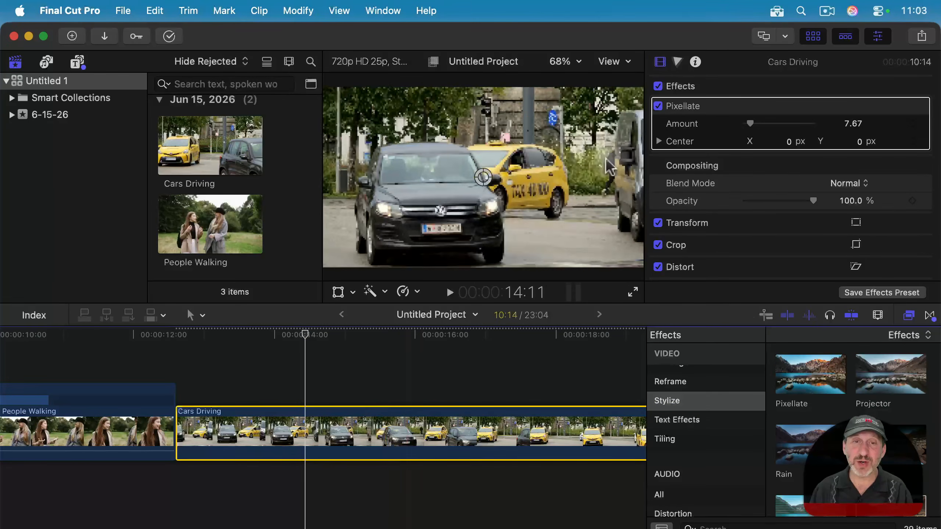
Step: Set the Pixellate amount to about 9.85 and add a shape mask to the effect
{"action": "left_click_drag", "start_coordinate": [752, 124], "coordinate": [753, 124]}
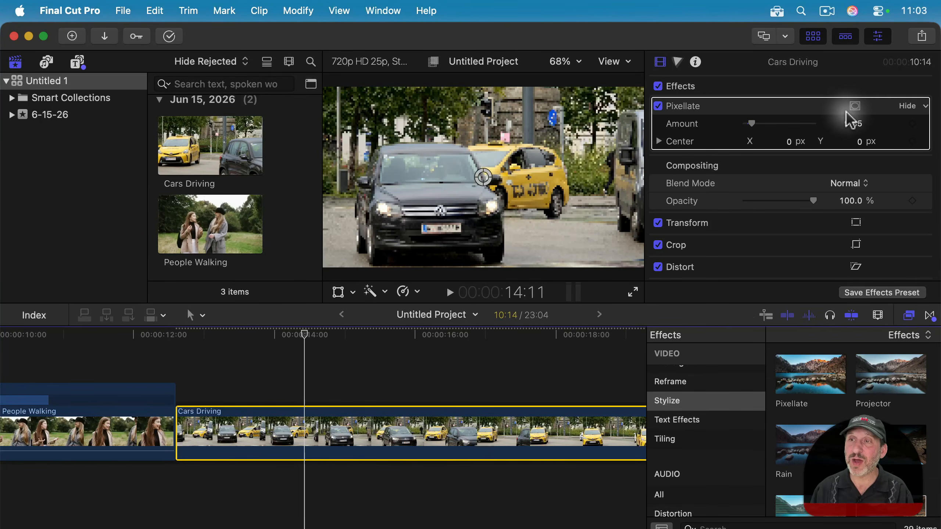
{"action": "left_click", "coordinate": [855, 107]}
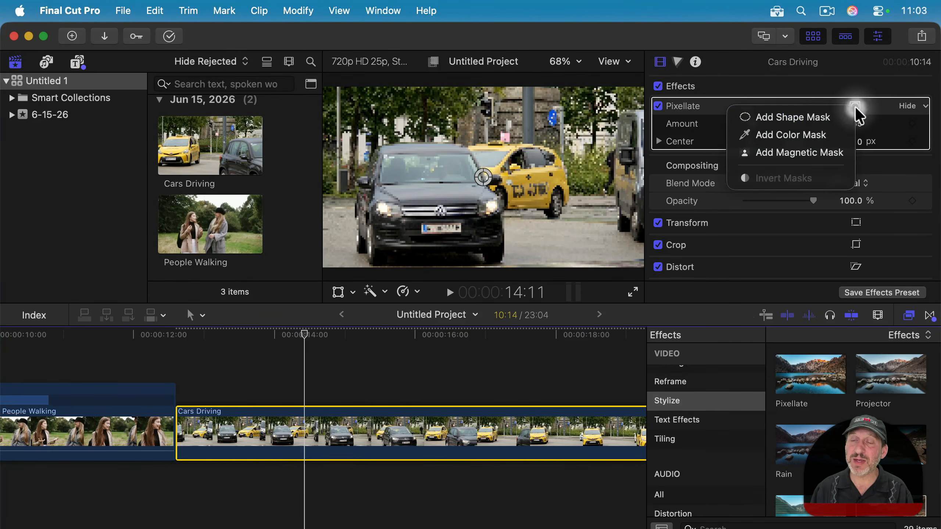
{"action": "left_click", "coordinate": [819, 117]}
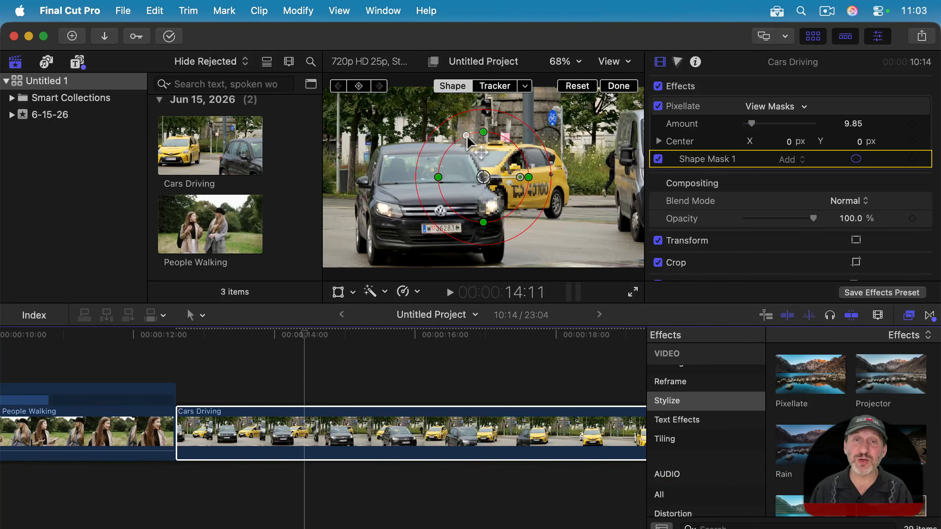
Step: Turn the circular shape mask into a rectangle and shrink it to fit over the black car's license plate
{"action": "left_click_drag", "start_coordinate": [464, 133], "coordinate": [429, 113]}
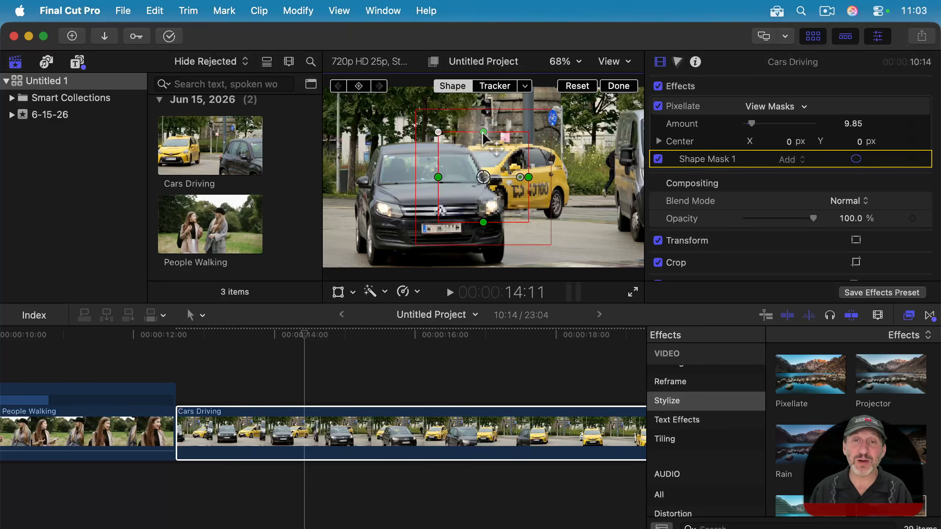
{"action": "left_click_drag", "start_coordinate": [483, 137], "coordinate": [414, 231]}
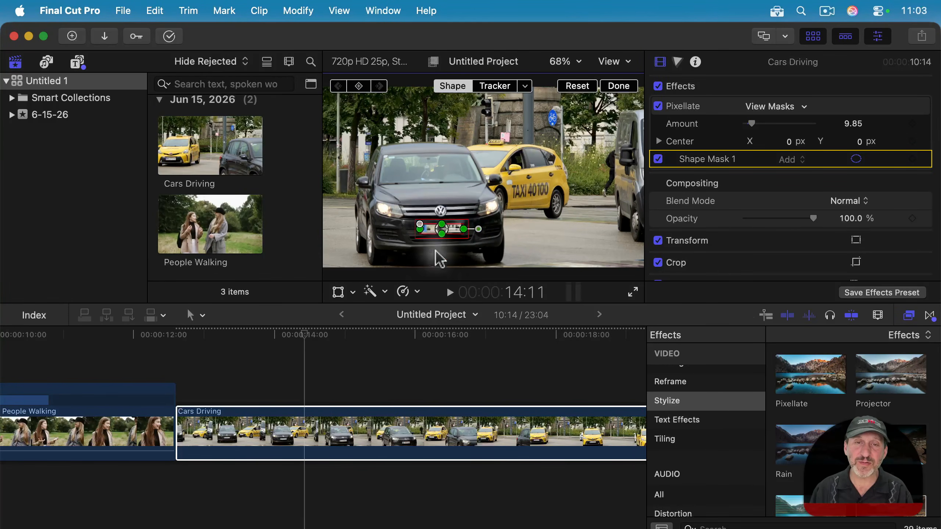
Step: Track the license plate mask through the Cars Driving clip by running the tracker's analysis from 14:11
{"action": "left_click", "coordinate": [303, 334]}
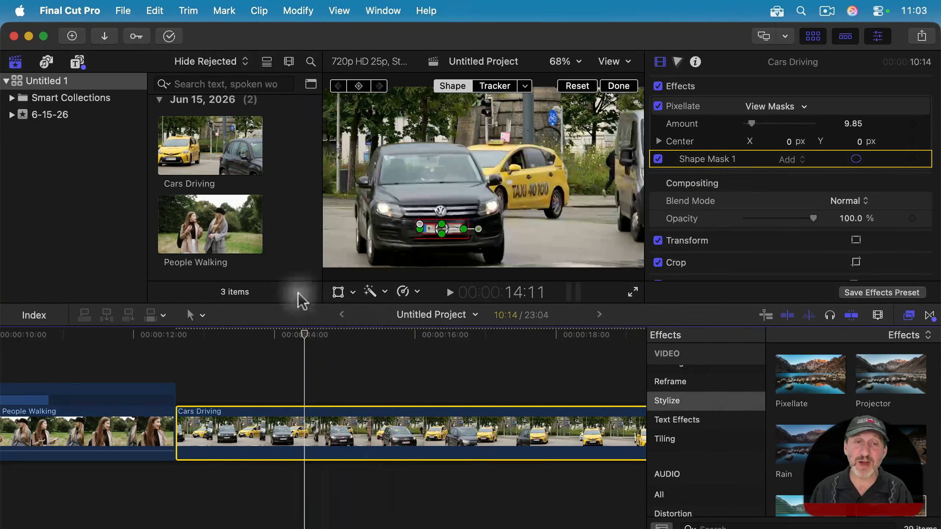
{"action": "left_click", "coordinate": [495, 86]}
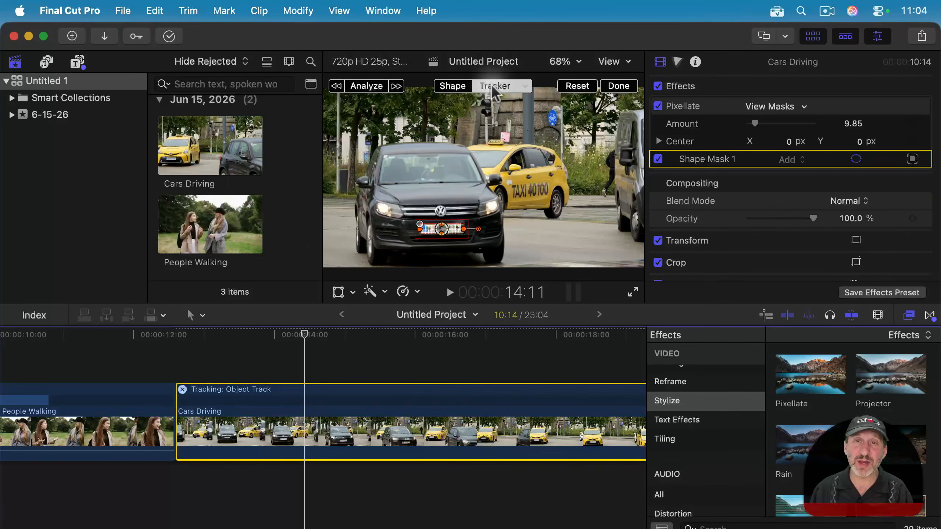
{"action": "left_click", "coordinate": [365, 87]}
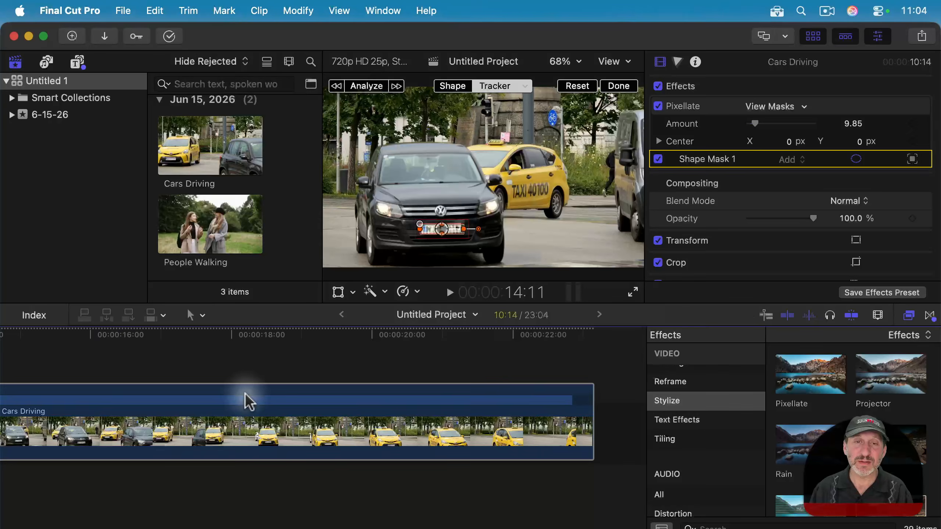
Step: Split the Cars Driving clip at 16:10, where the black car's plate is leaving the frame
{"action": "scroll", "coordinate": [248, 401], "scroll_direction": "left", "scroll_amount": 4}
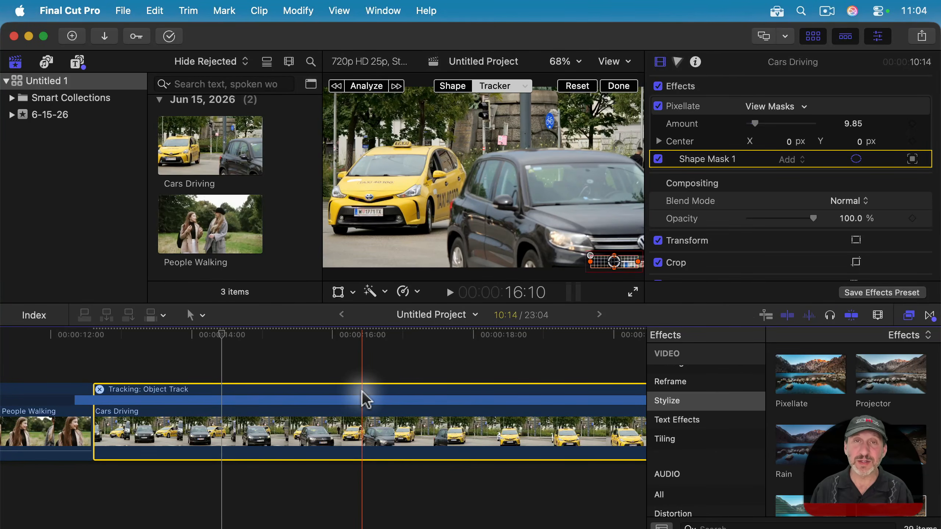
{"action": "key", "text": "b"}
{"action": "left_click", "coordinate": [361, 396]}
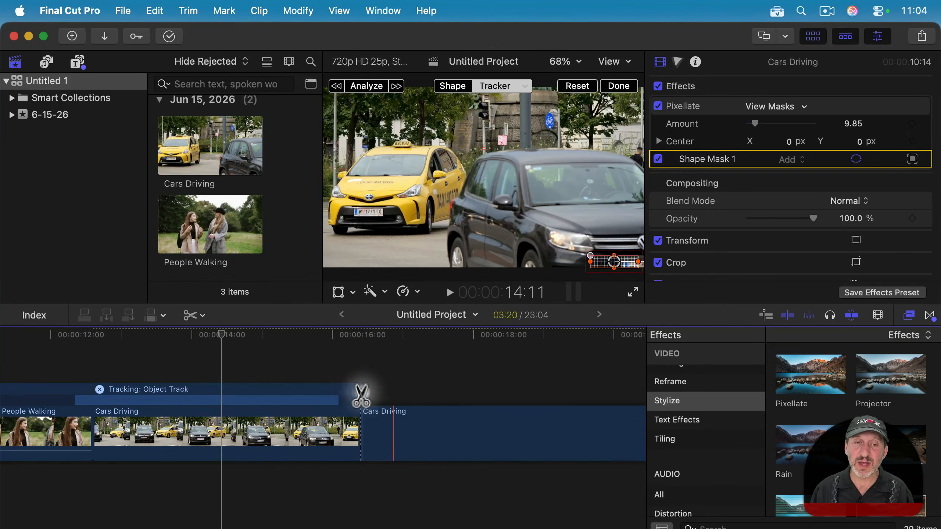